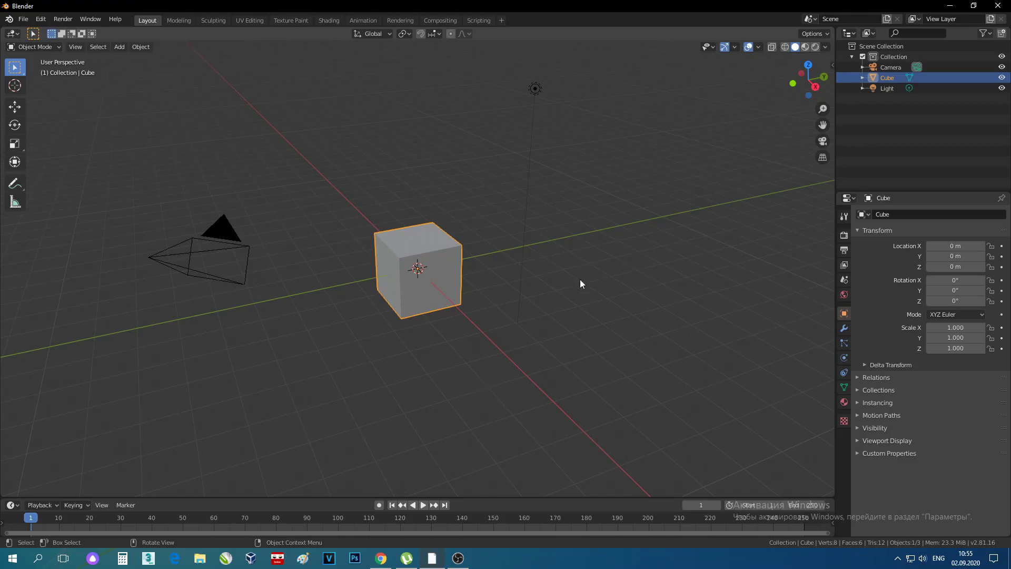
Step: In the Modeling workspace with face selection, extrude the cube's positive-Y side face about 10 m outward
{"action": "middle_click_drag", "start_coordinate": [579, 279], "coordinate": [433, 299]}
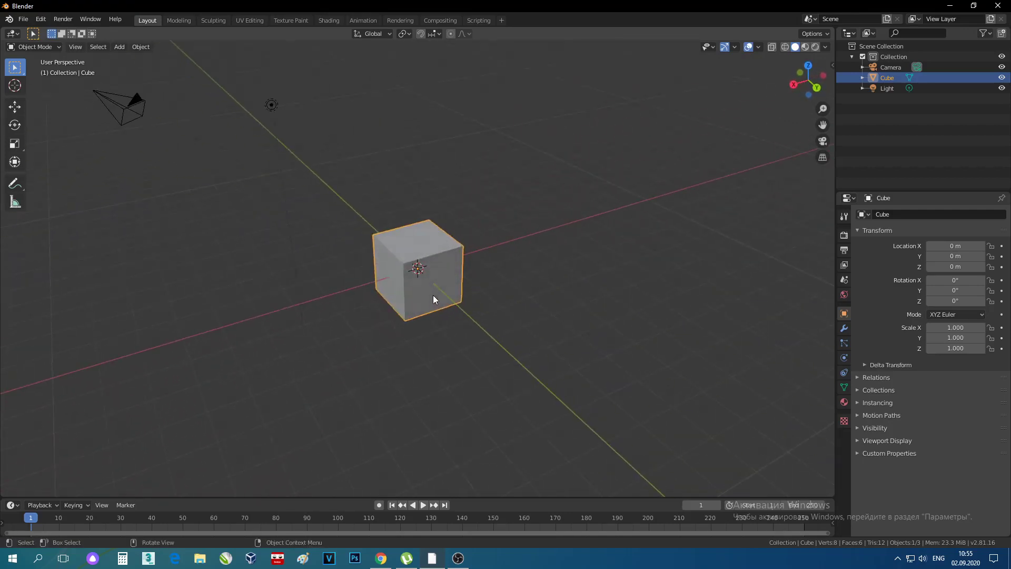
{"action": "left_click", "coordinate": [179, 21]}
{"action": "middle_click_drag", "start_coordinate": [552, 192], "coordinate": [470, 190]}
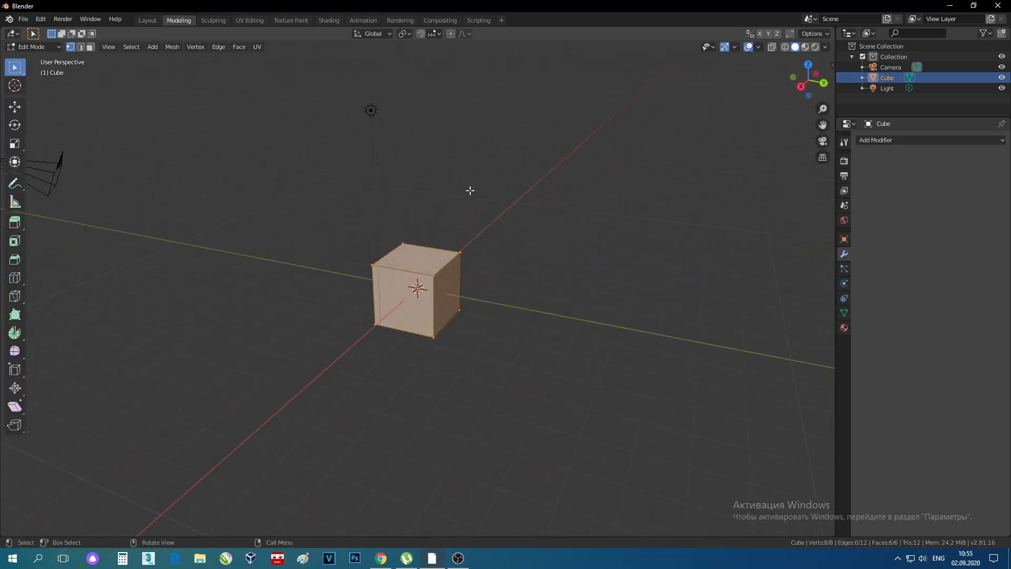
{"action": "left_click", "coordinate": [90, 48]}
{"action": "mouse_move", "coordinate": [527, 291]}
{"action": "middle_mouse_down"}
{"action": "mouse_move", "coordinate": [490, 293]}
{"action": "mouse_move", "coordinate": [551, 302]}
{"action": "mouse_move", "coordinate": [534, 305]}
{"action": "middle_mouse_up"}
{"action": "left_click", "coordinate": [450, 288]}
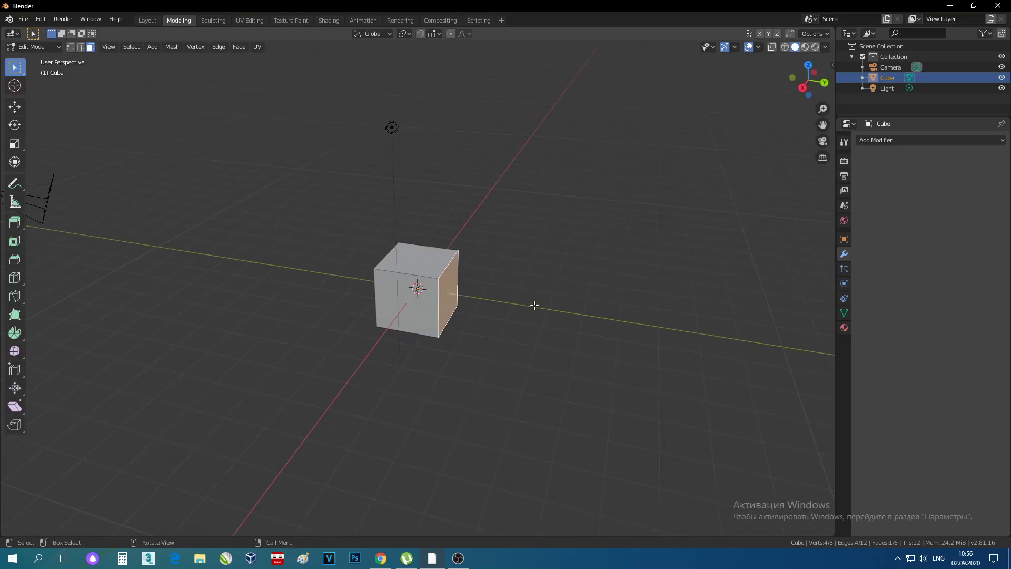
{"action": "key", "text": "e"}
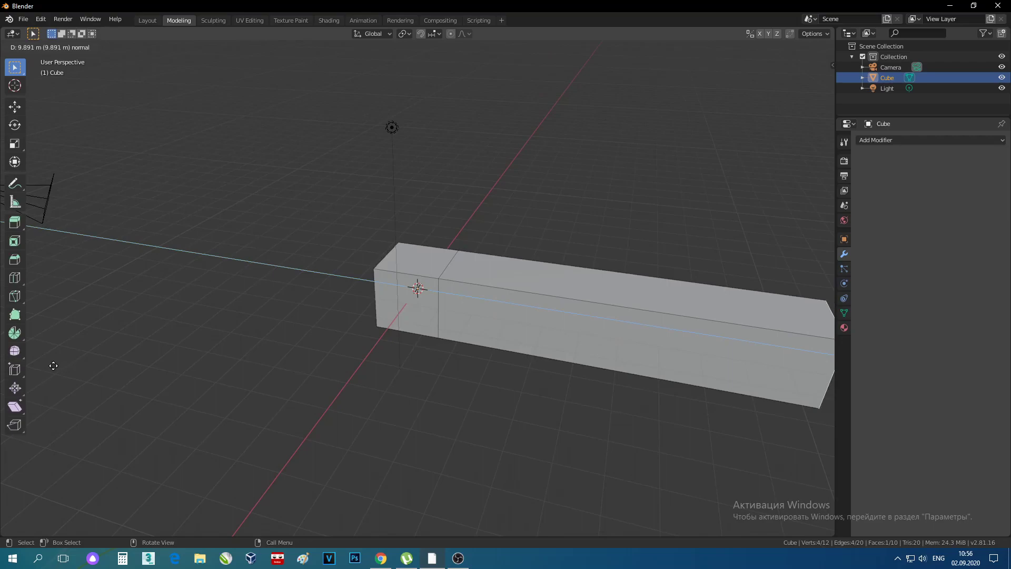
{"action": "left_click", "coordinate": [38, 367]}
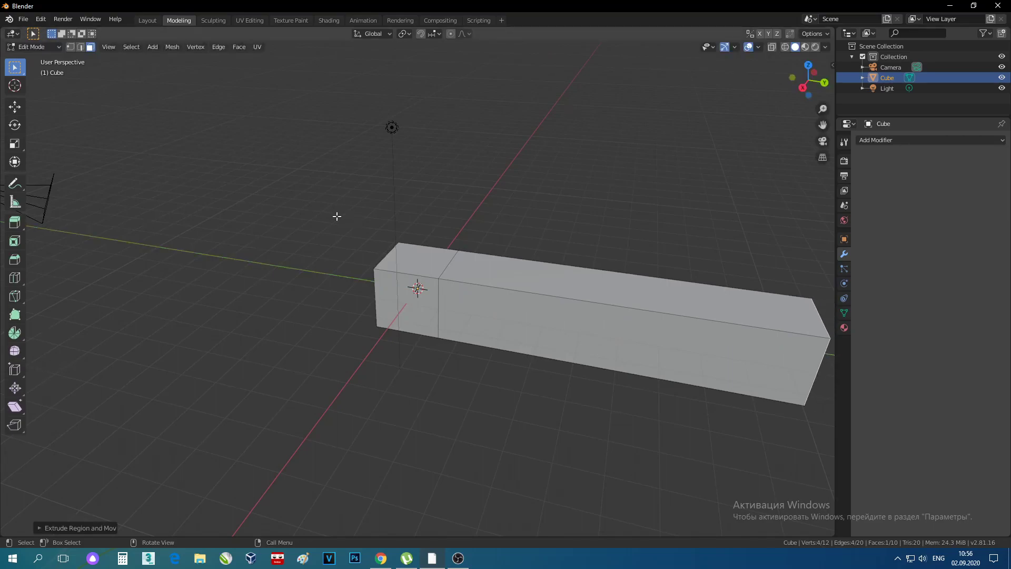
Step: Extrude the bar's opposite, negative-Y end face outward three times, by about 2 m, about 2.2 m and over 5 m
{"action": "middle_click_drag", "start_coordinate": [337, 216], "coordinate": [424, 244]}
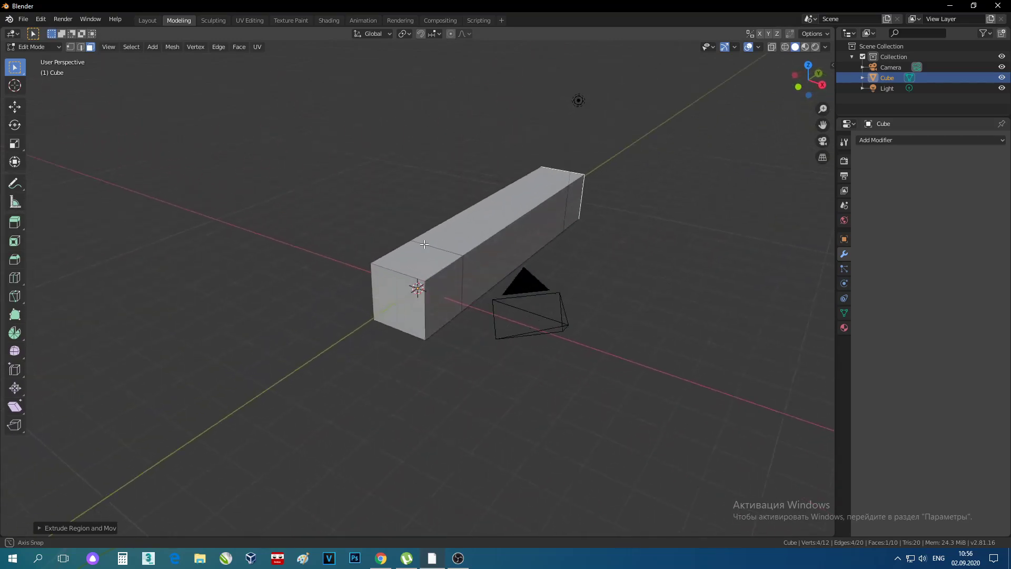
{"action": "left_click", "coordinate": [406, 314]}
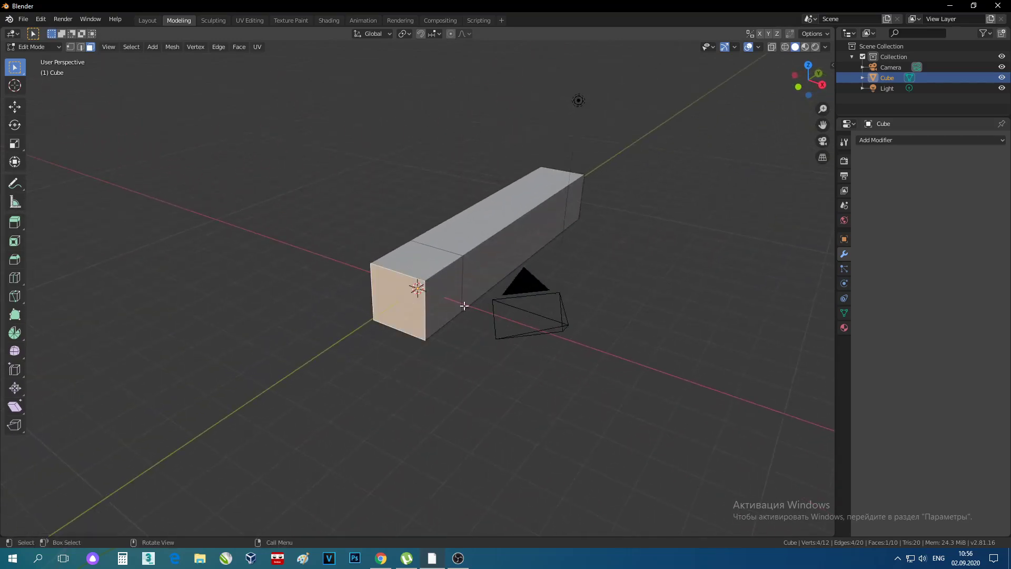
{"action": "key", "text": "e"}
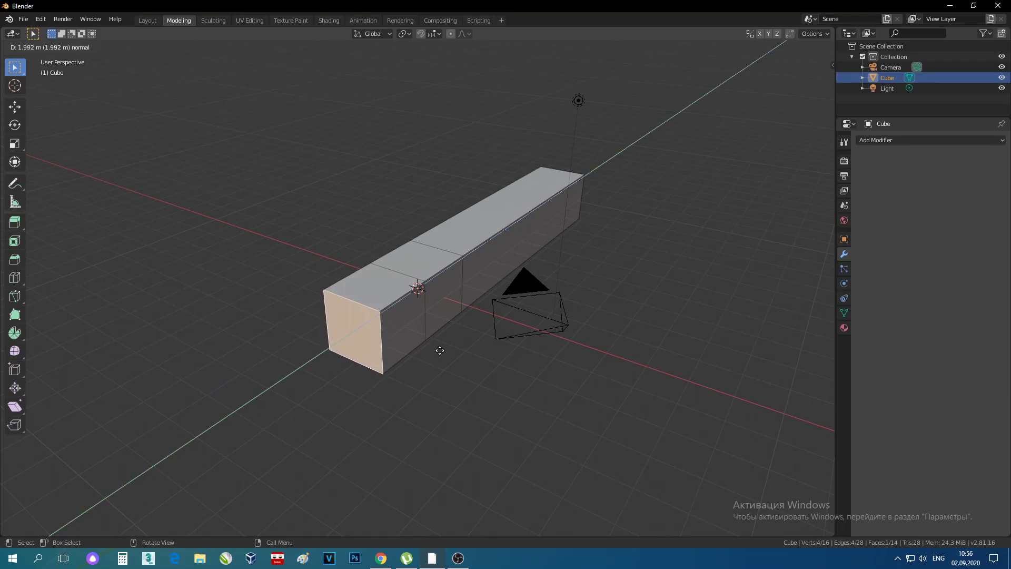
{"action": "left_click", "coordinate": [440, 351]}
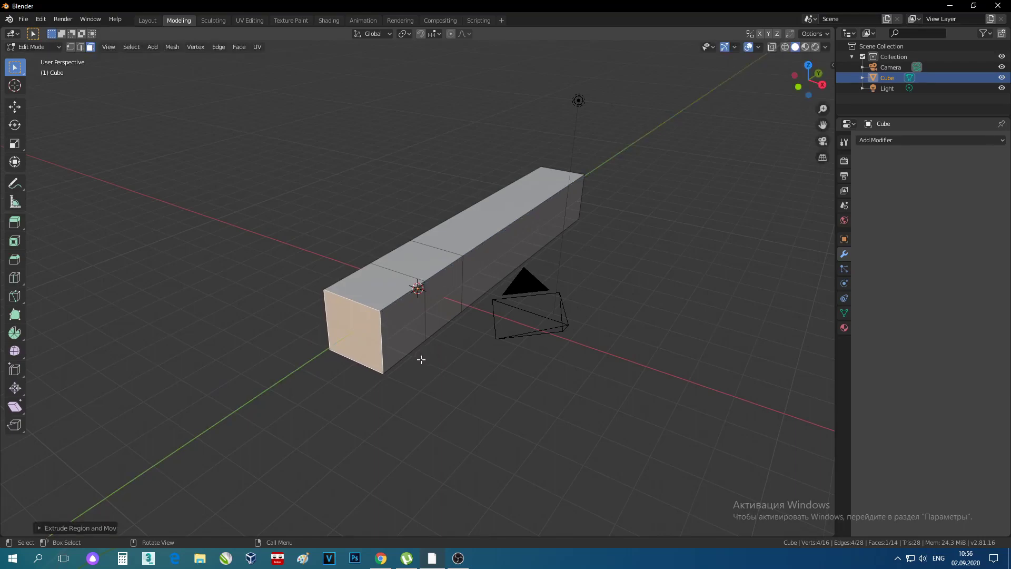
{"action": "key", "text": "e"}
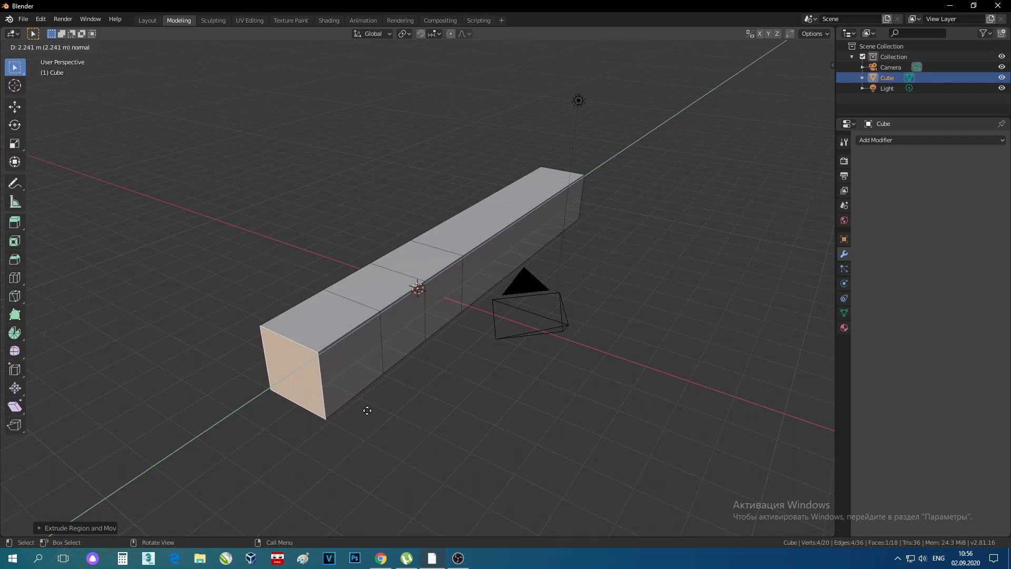
{"action": "left_click", "coordinate": [369, 410]}
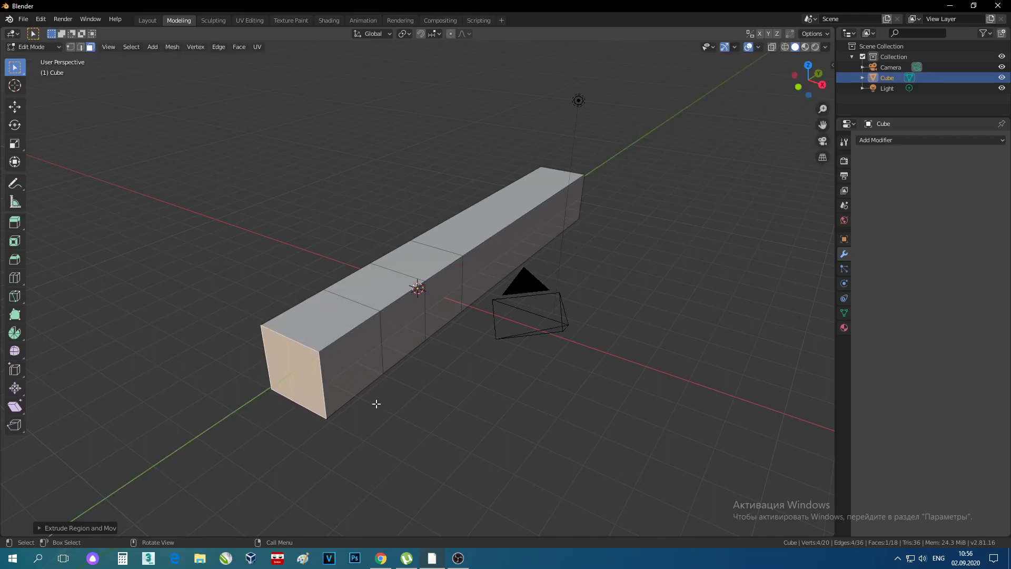
{"action": "key", "text": "e"}
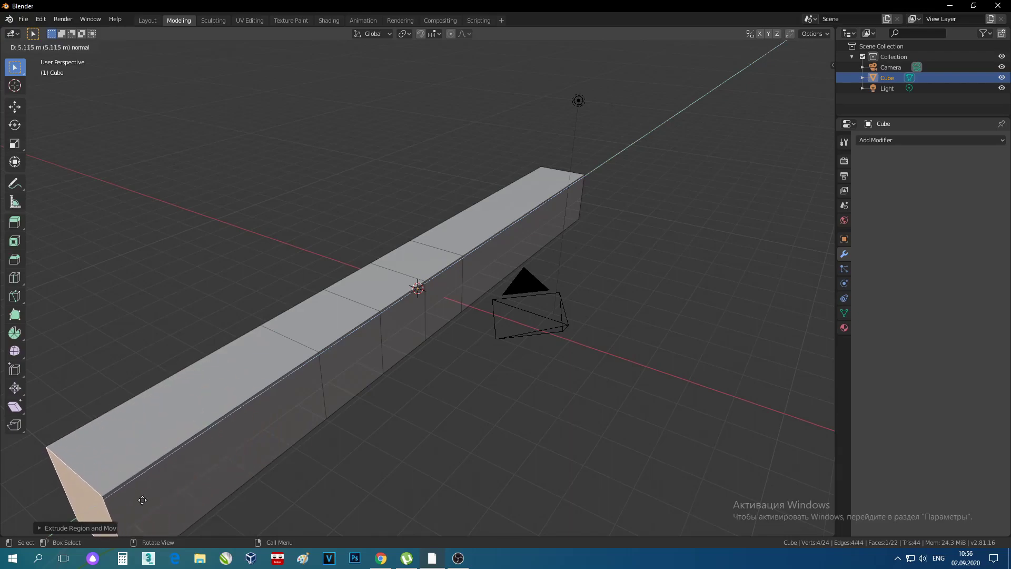
{"action": "left_click", "coordinate": [101, 514]}
Step: Extrude the top faces of the original cube section and the 2.2 m section upward together by over 11 m to form two posts
{"action": "middle_click_drag", "start_coordinate": [311, 453], "coordinate": [294, 433]}
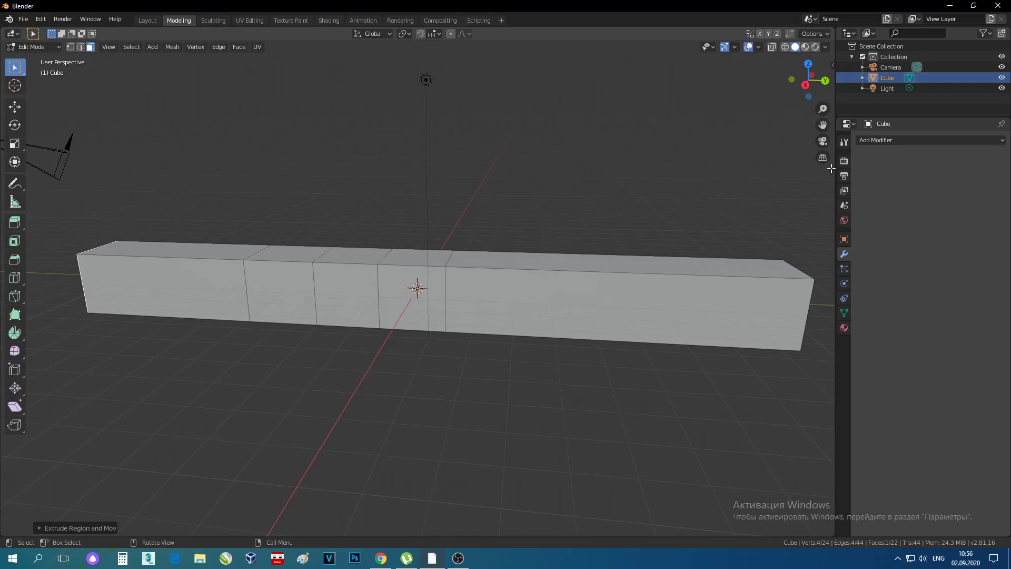
{"action": "left_click_drag", "start_coordinate": [822, 109], "coordinate": [822, 147]}
{"action": "middle_click_drag", "start_coordinate": [664, 88], "coordinate": [641, 130]}
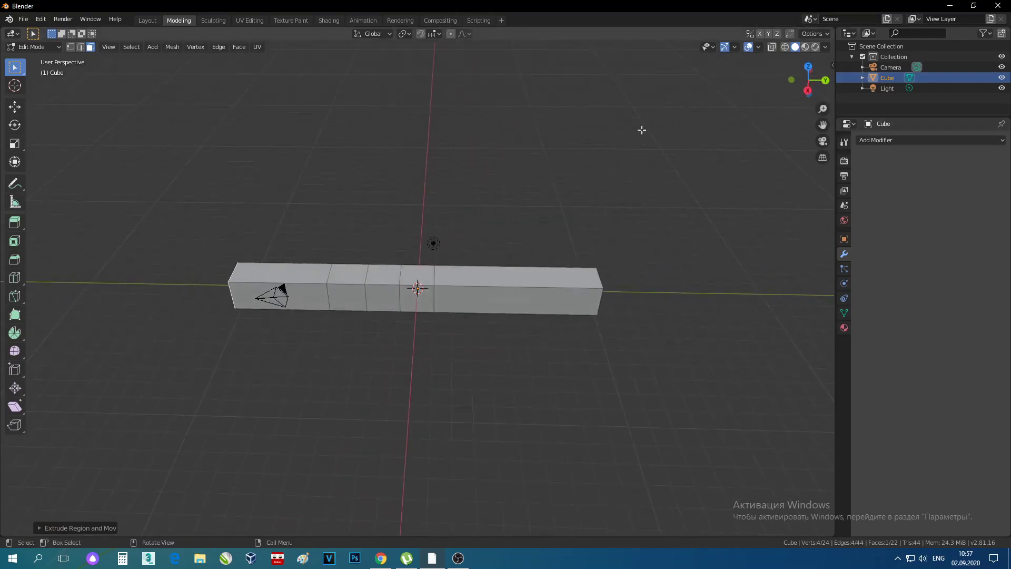
{"action": "left_click", "coordinate": [412, 271]}
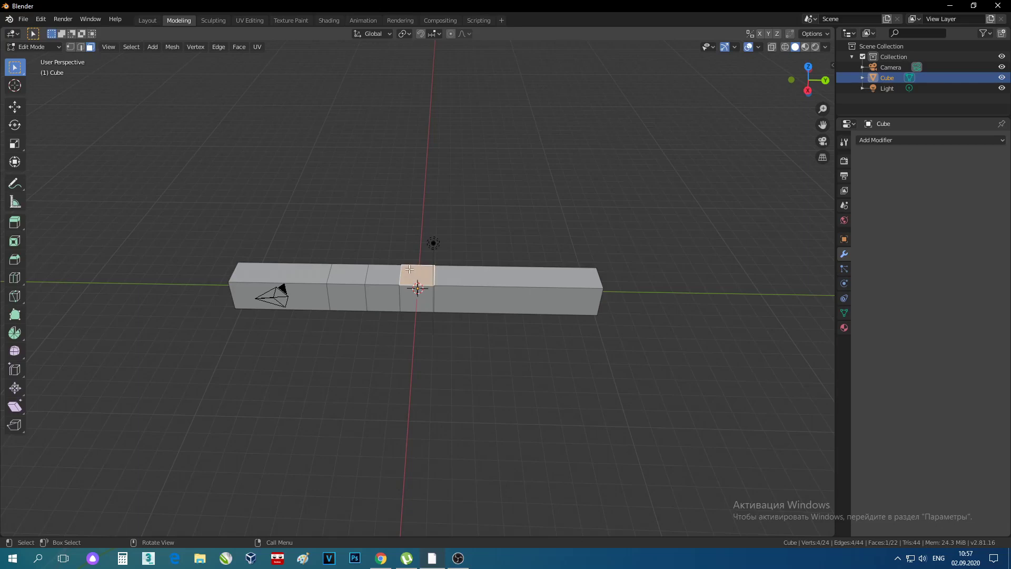
{"action": "left_click", "coordinate": [356, 276], "text": "shift"}
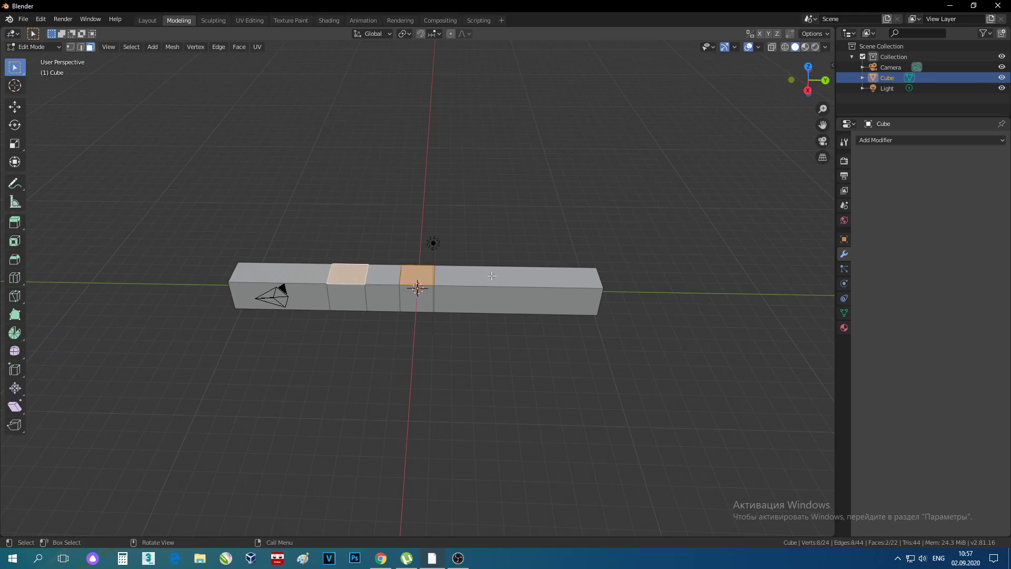
{"action": "key", "text": "e"}
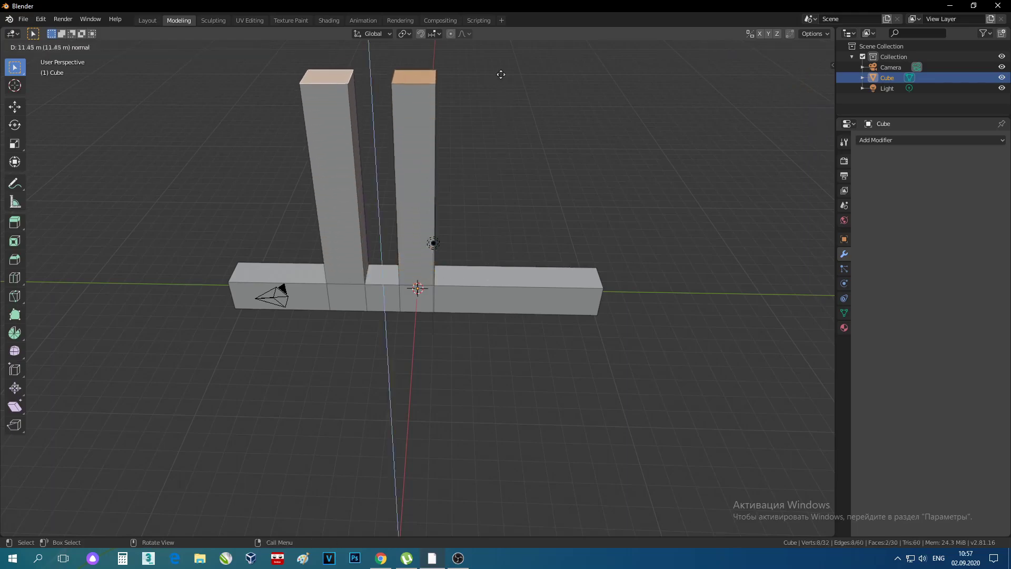
{"action": "left_click", "coordinate": [492, 490]}
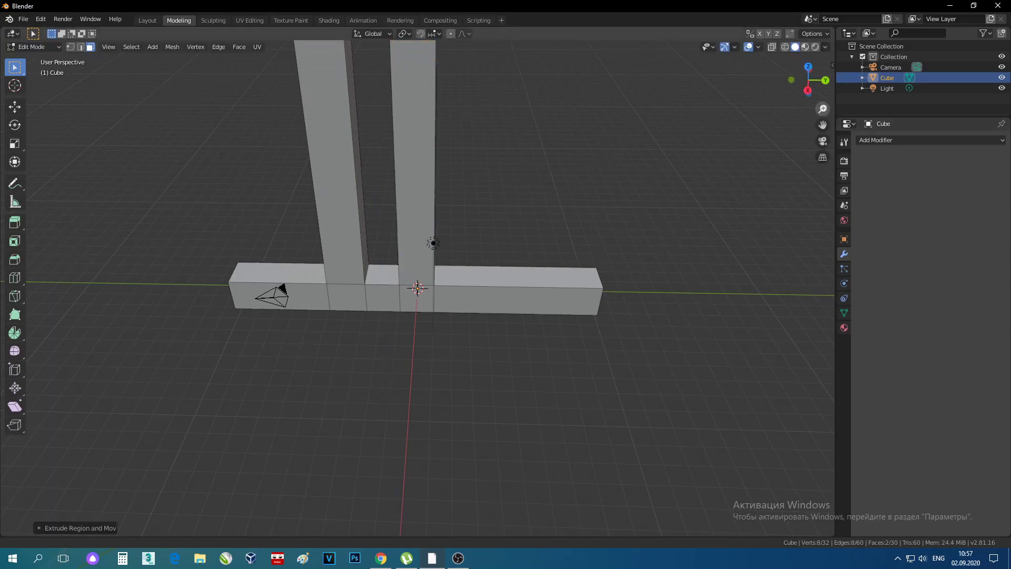
Step: Return to the Layout workspace and set the two-post stand's X location to 20 m
{"action": "scroll", "coordinate": [630, 303], "scroll_direction": "down", "scroll_amount": 5}
{"action": "middle_click_drag", "start_coordinate": [630, 303], "coordinate": [580, 321]}
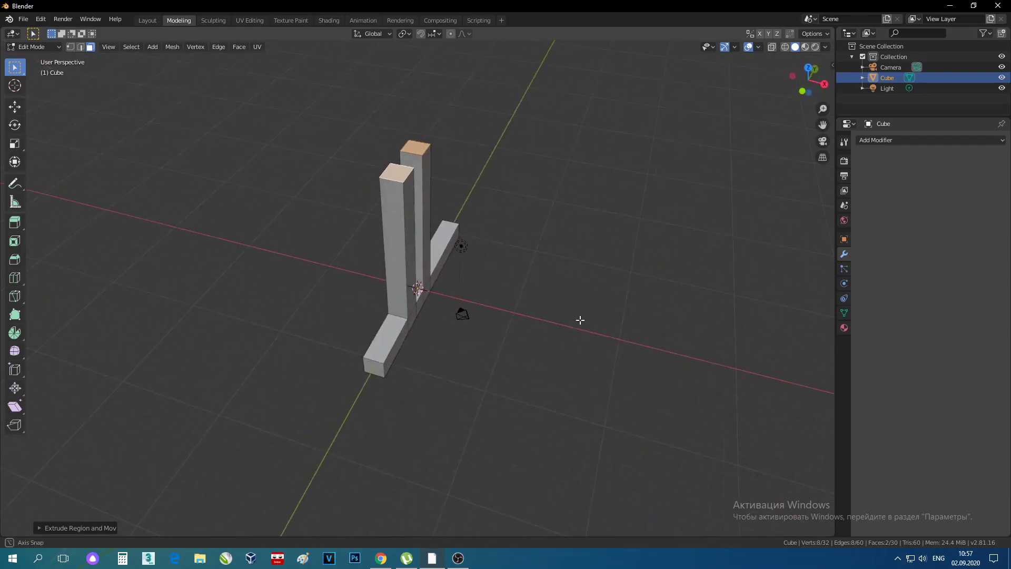
{"action": "left_click", "coordinate": [148, 20]}
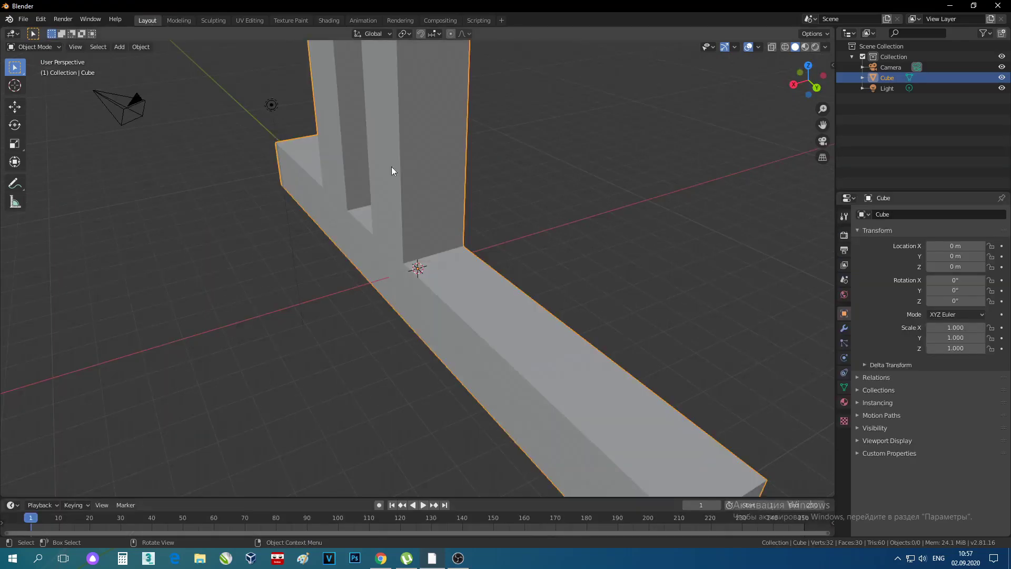
{"action": "left_click_drag", "start_coordinate": [822, 109], "coordinate": [822, 137]}
{"action": "middle_click_drag", "start_coordinate": [763, 137], "coordinate": [440, 167]}
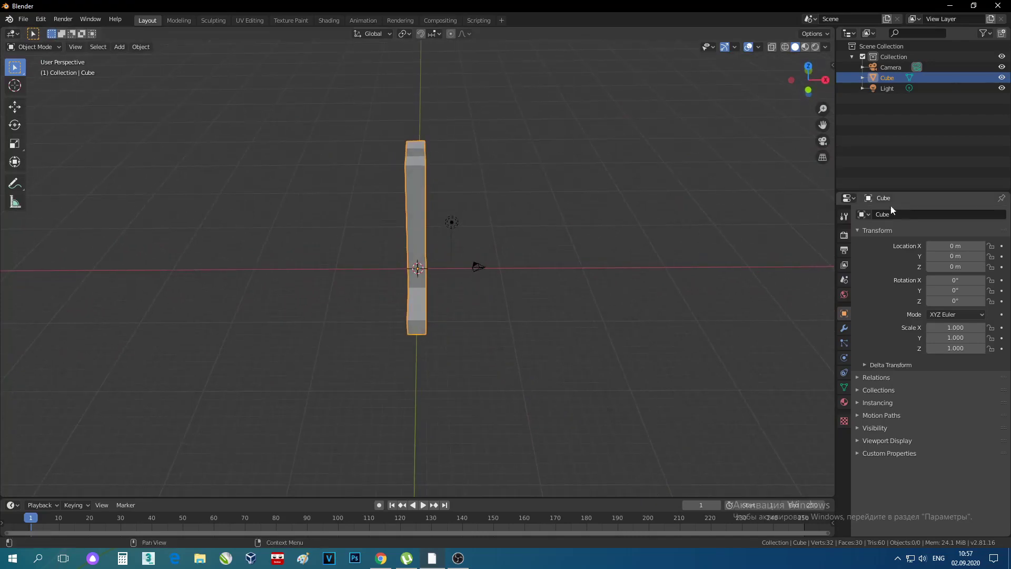
{"action": "mouse_move", "coordinate": [726, 309]}
{"action": "middle_mouse_down"}
{"action": "mouse_move", "coordinate": [708, 309]}
{"action": "mouse_move", "coordinate": [713, 316]}
{"action": "middle_mouse_up"}
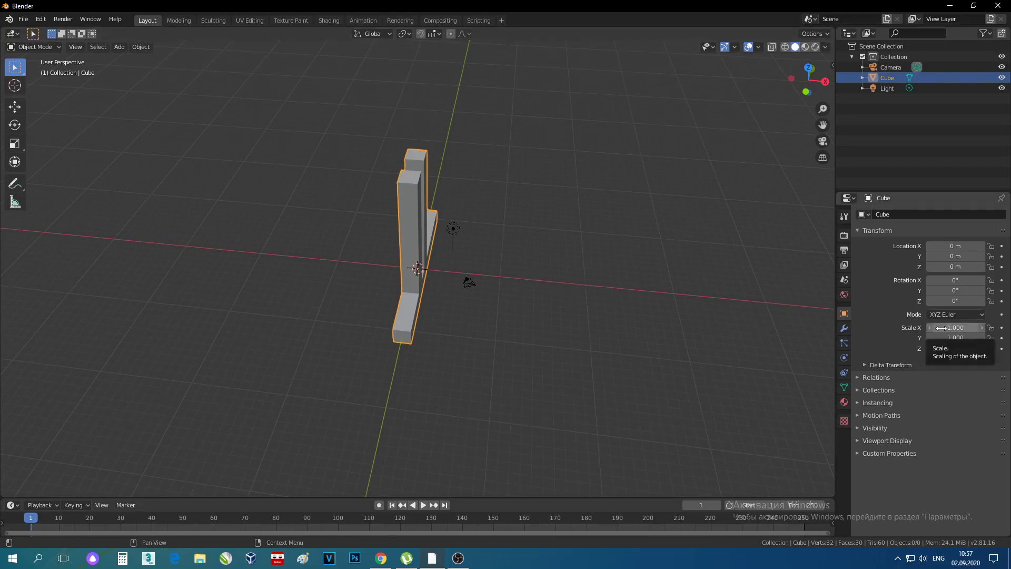
{"action": "left_click", "coordinate": [954, 246]}
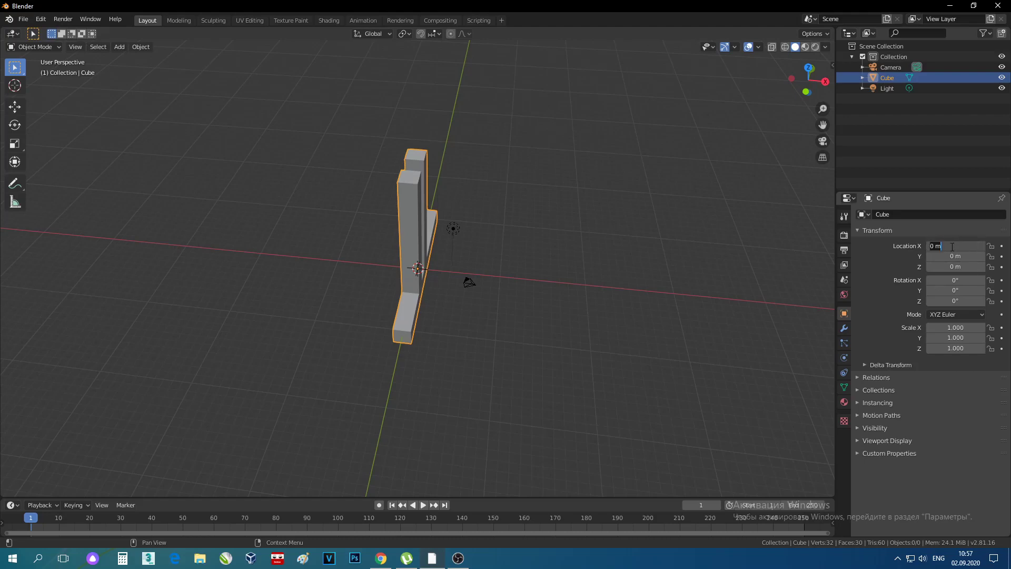
{"action": "type", "text": "20"}
{"action": "key", "text": "Return"}
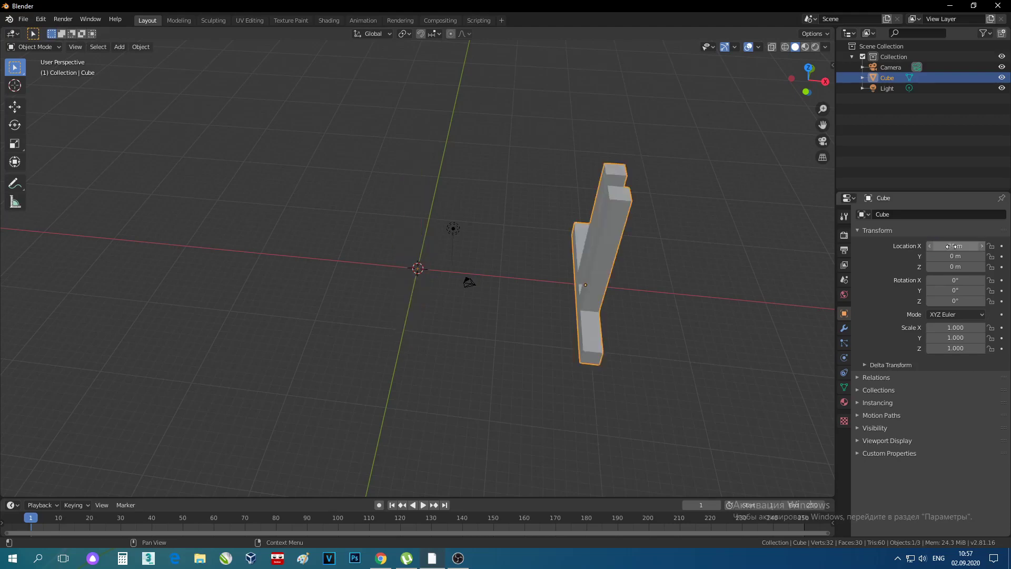
Step: Create a linked duplicate of the stand and place it with snapping across the origin, at about X -9 m and Z 1 m
{"action": "middle_click_drag", "start_coordinate": [491, 344], "coordinate": [578, 320]}
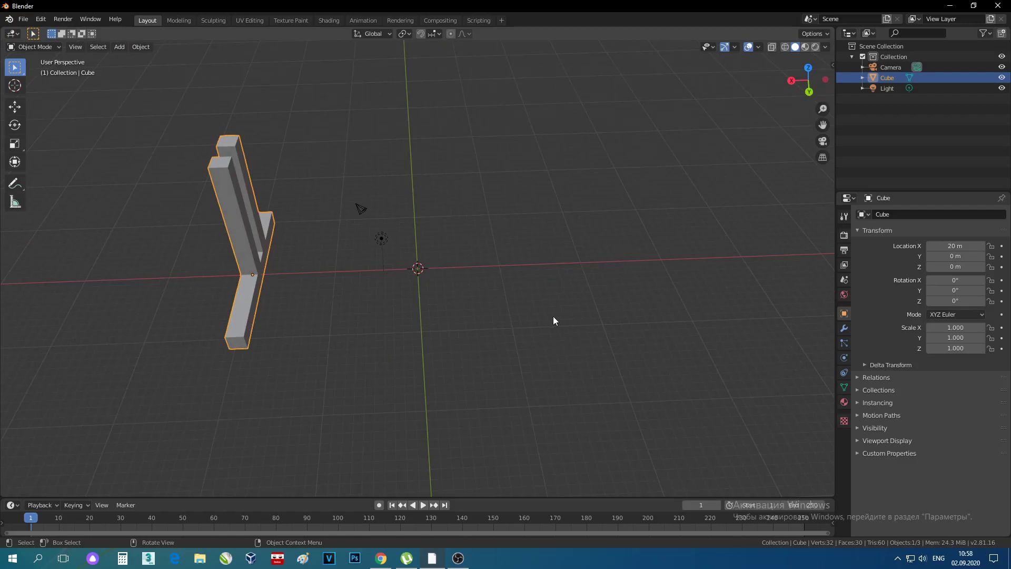
{"action": "key", "text": "shift+d"}
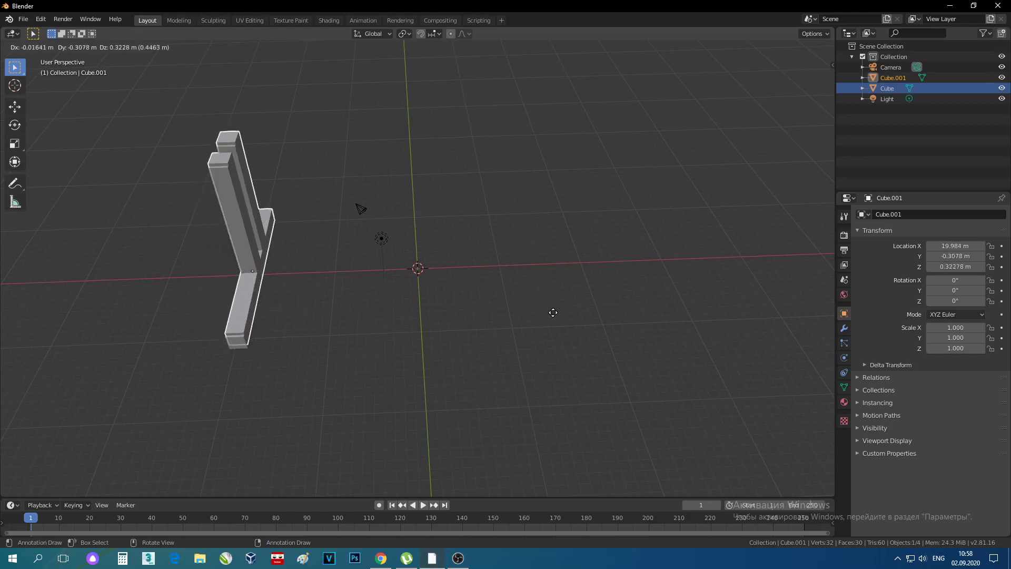
{"action": "key", "text": "ctrl"}
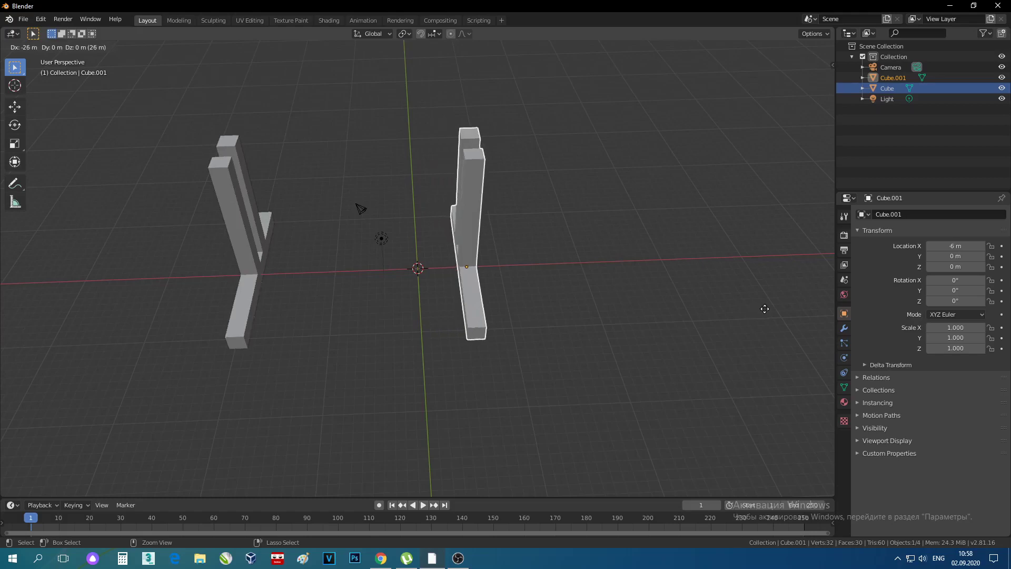
{"action": "left_click", "coordinate": [792, 304]}
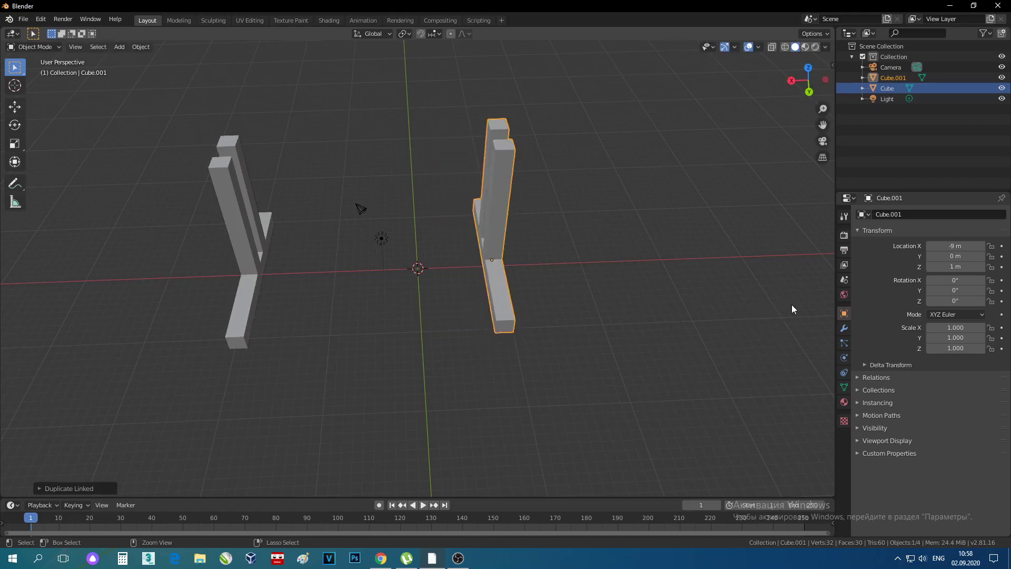
Step: Set the duplicated stand's location to Z 0 m and X -20 m
{"action": "left_click", "coordinate": [959, 267]}
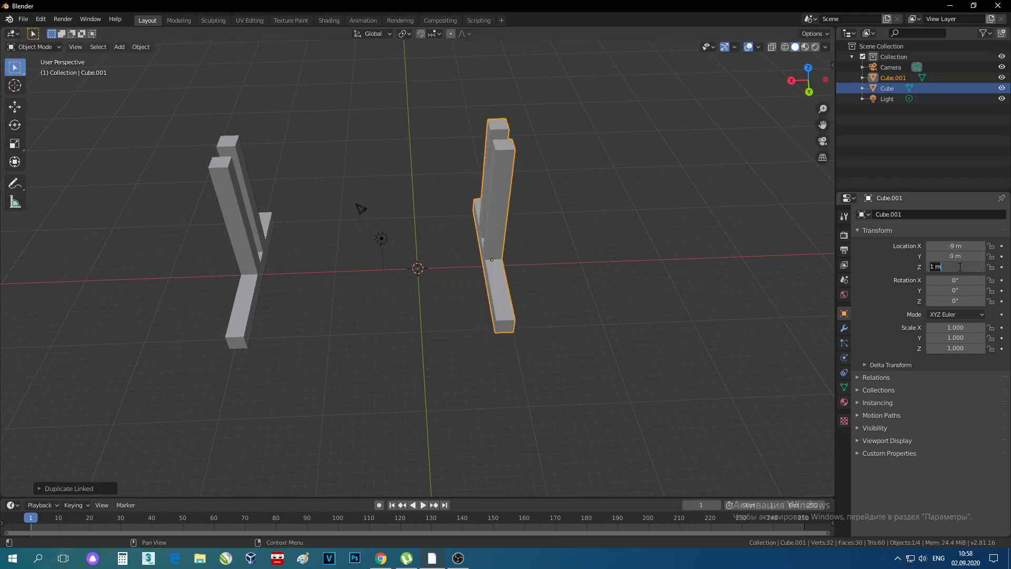
{"action": "type", "text": "0"}
{"action": "key", "text": "Return"}
{"action": "left_click", "coordinate": [953, 246]}
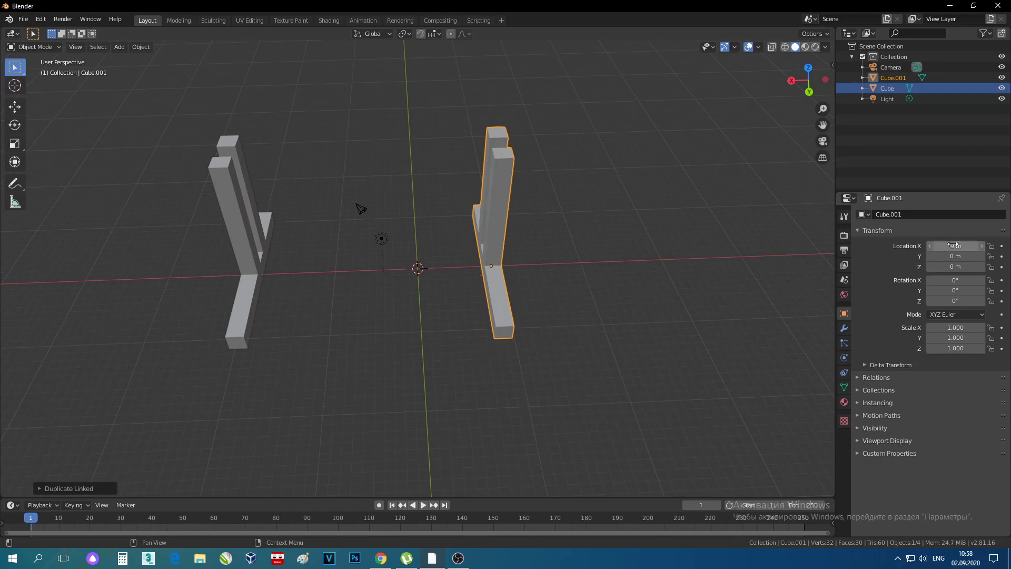
{"action": "type", "text": "-"}
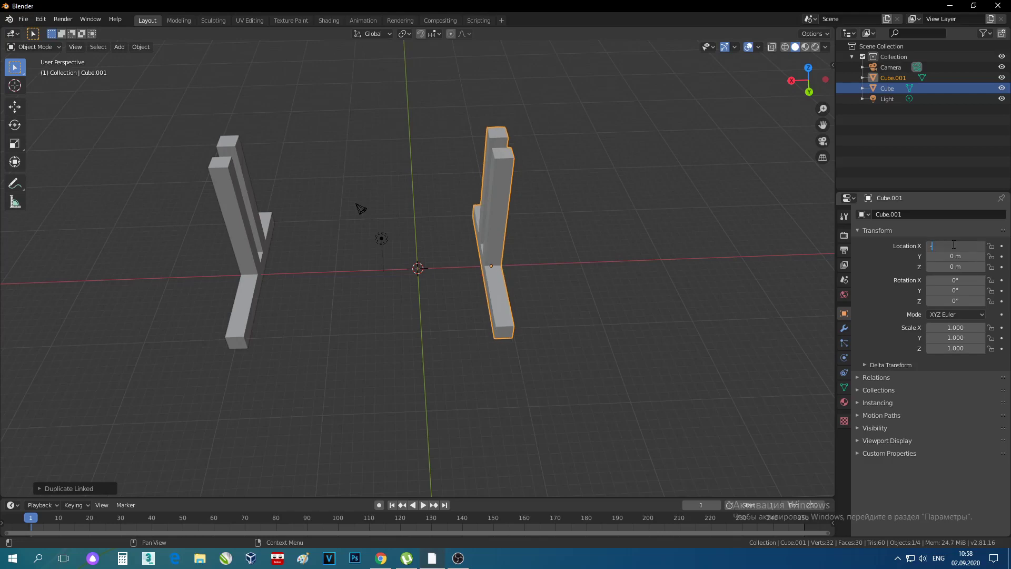
{"action": "type", "text": "20"}
{"action": "key", "text": "Return"}
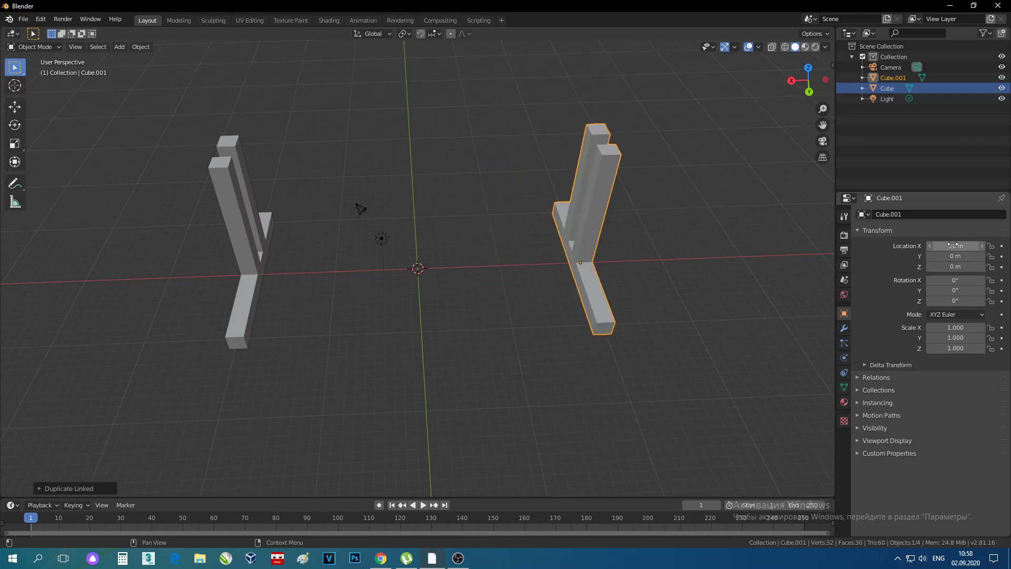
Step: Add a new cube mesh at the origin, midway between the two stands
{"action": "middle_click_drag", "start_coordinate": [683, 302], "coordinate": [403, 302]}
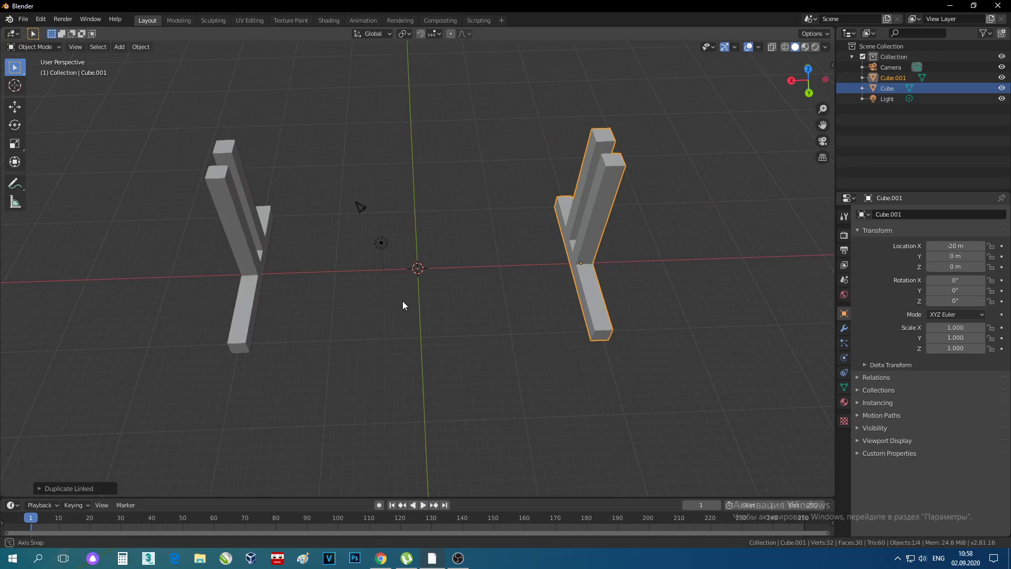
{"action": "left_click", "coordinate": [120, 47]}
{"action": "mouse_move", "coordinate": [135, 61]}
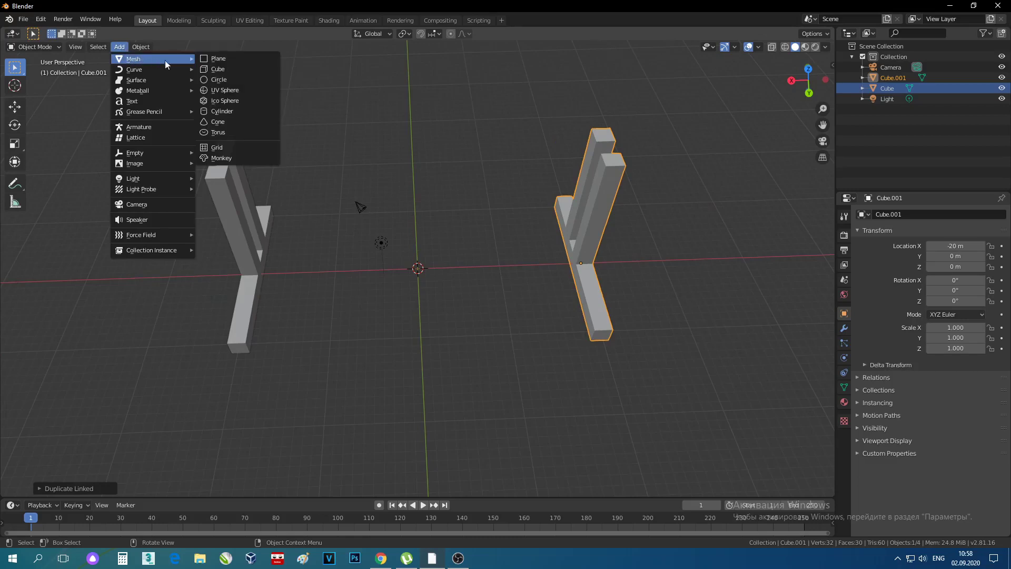
{"action": "left_click", "coordinate": [232, 70]}
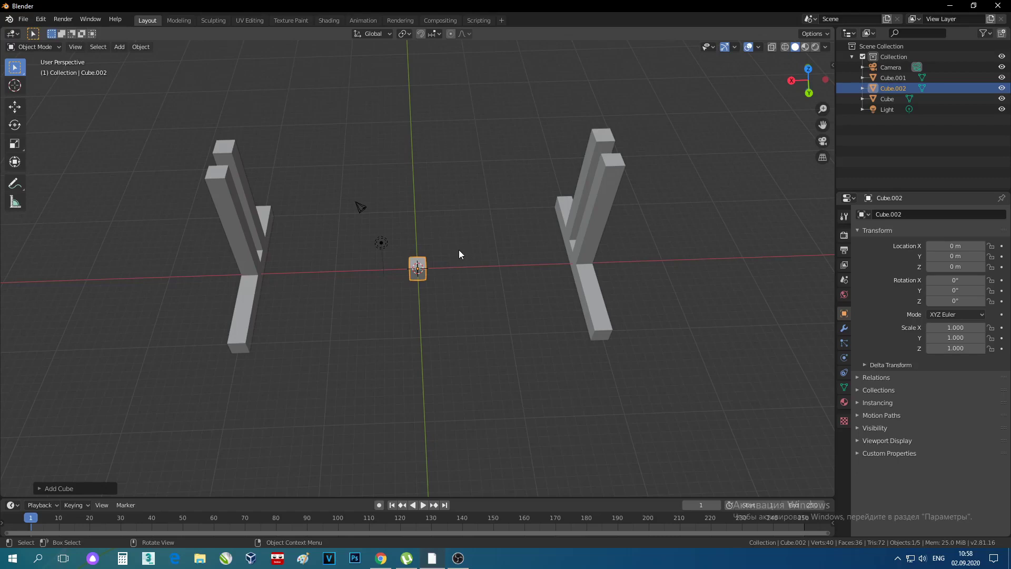
Step: Scale the new cube uniformly to about 29.65 so that it encloses both stands
{"action": "key", "text": "s"}
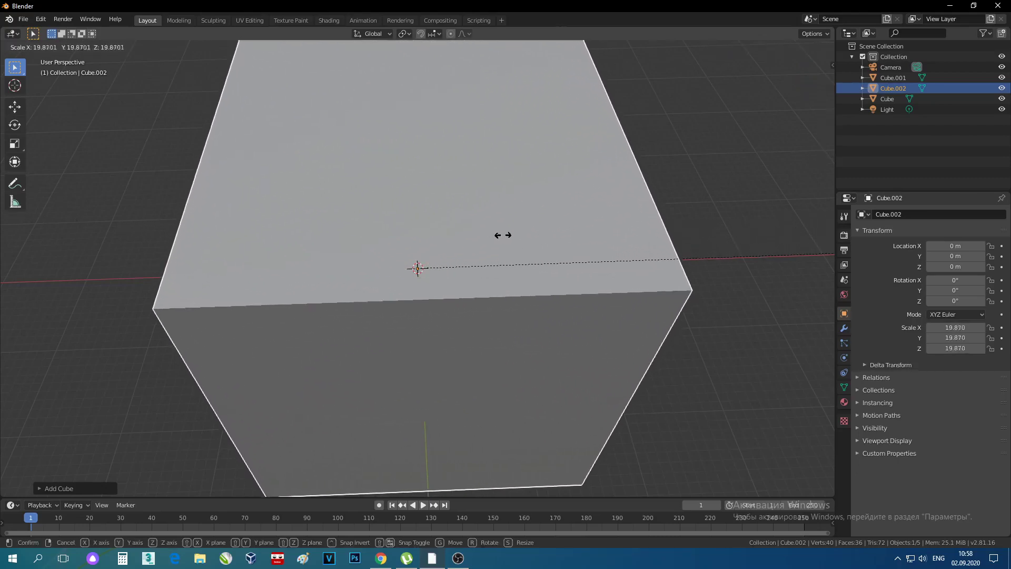
{"action": "left_click", "coordinate": [527, 236]}
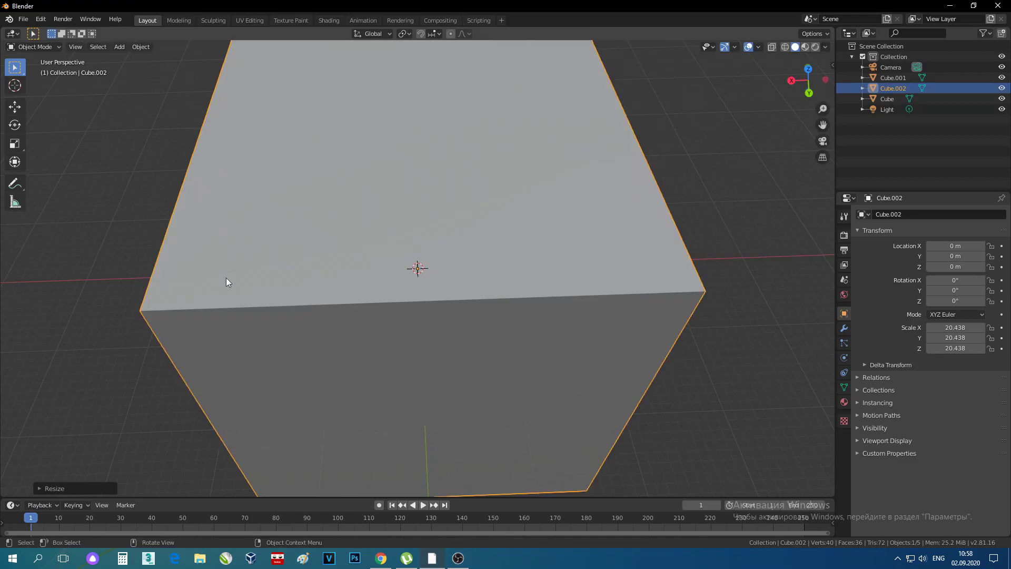
{"action": "middle_click_drag", "start_coordinate": [225, 281], "coordinate": [351, 222]}
{"action": "scroll", "coordinate": [298, 255], "scroll_direction": "down", "scroll_amount": 2}
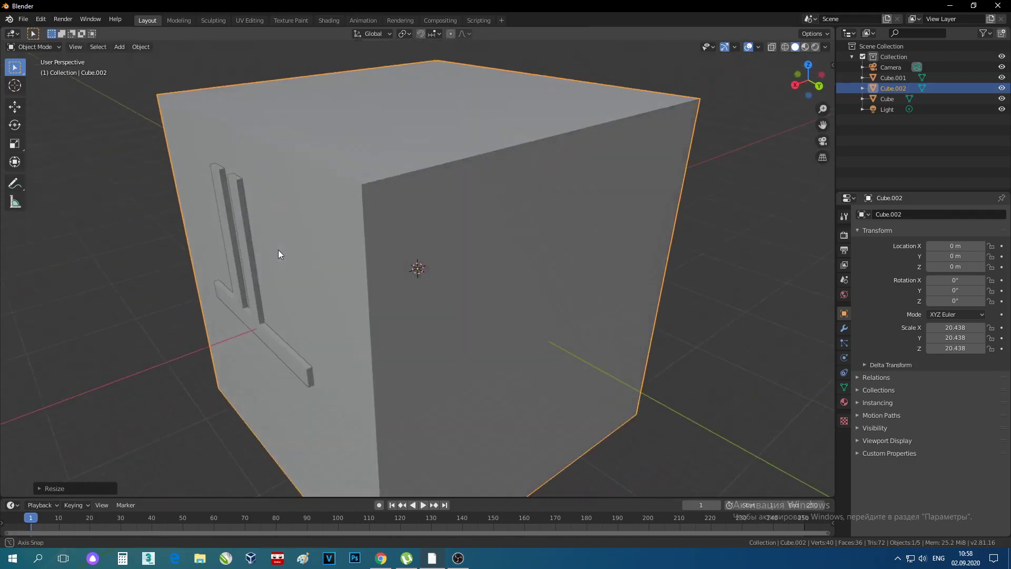
{"action": "key", "text": "s"}
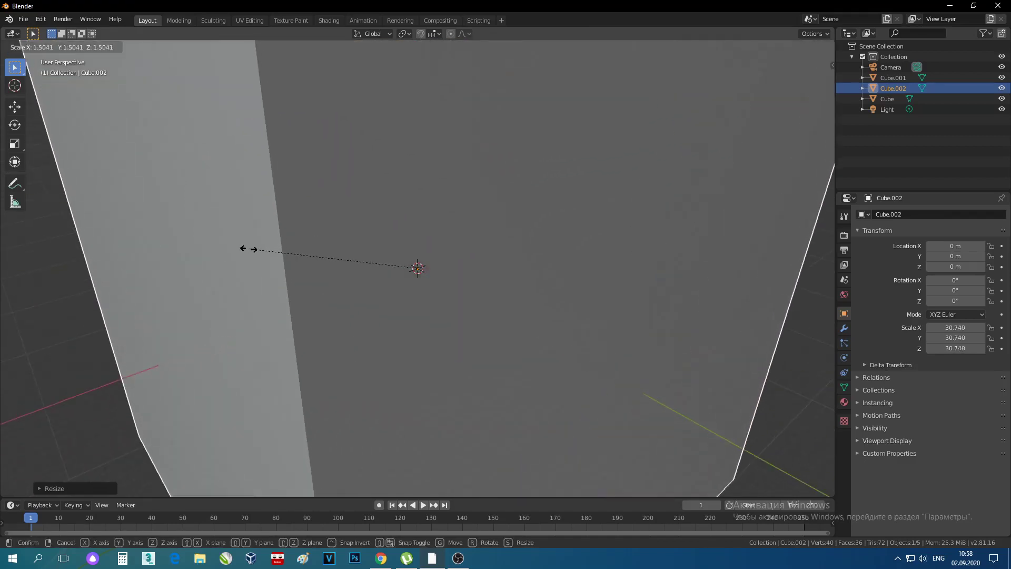
{"action": "left_click", "coordinate": [253, 250]}
{"action": "middle_click_drag", "start_coordinate": [254, 251], "coordinate": [611, 288]}
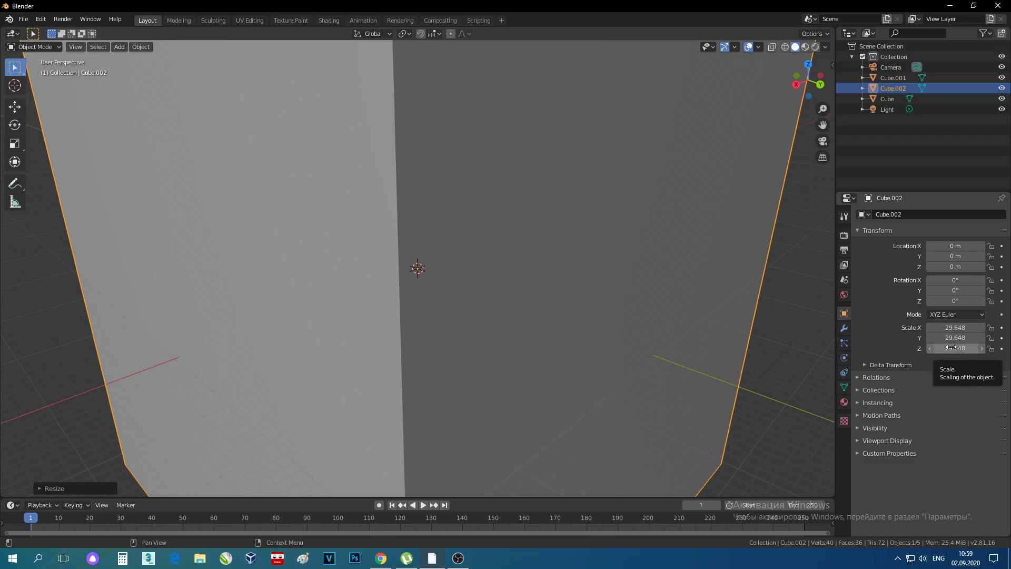
Step: Set the enlarged cube's Z scale to 2
{"action": "left_click", "coordinate": [967, 348]}
{"action": "type", "text": "2"}
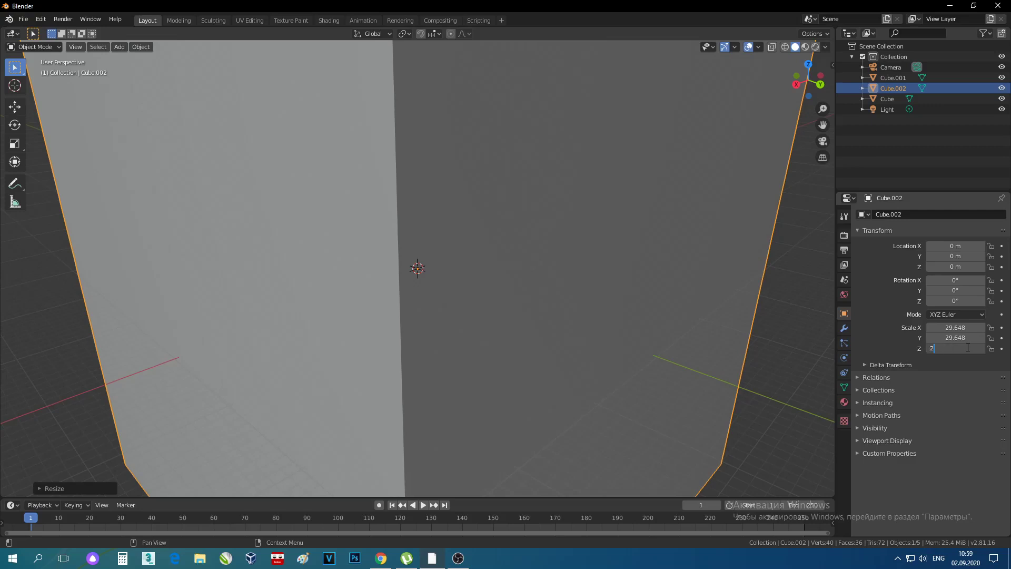
{"action": "key", "text": "Return"}
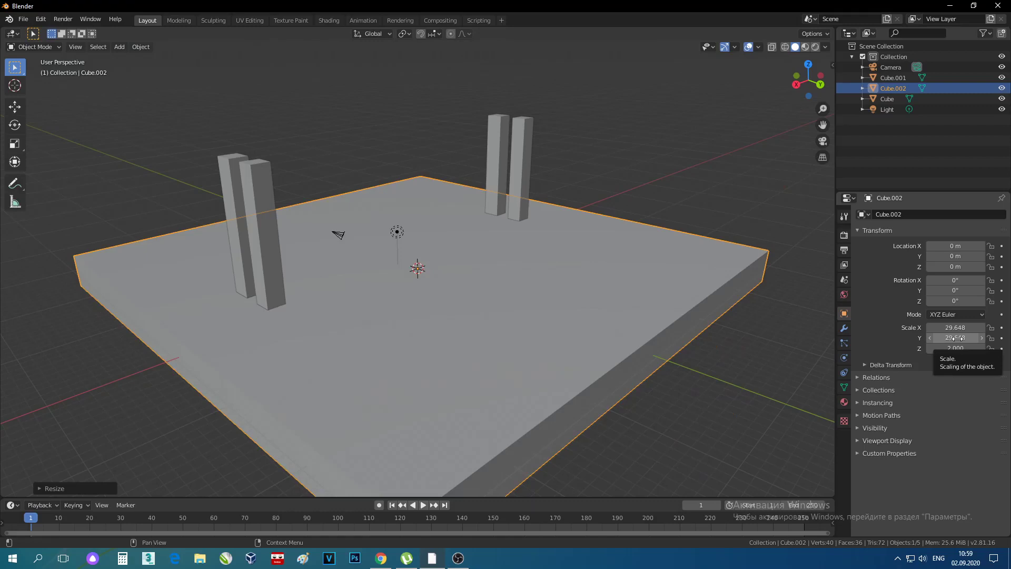
Step: Shape the slab into a thin rectangular tabletop with scale X about 22.7, Y about 10.1 and Z 1
{"action": "left_click_drag", "start_coordinate": [955, 338], "coordinate": [926, 327]}
{"action": "left_click", "coordinate": [953, 350]}
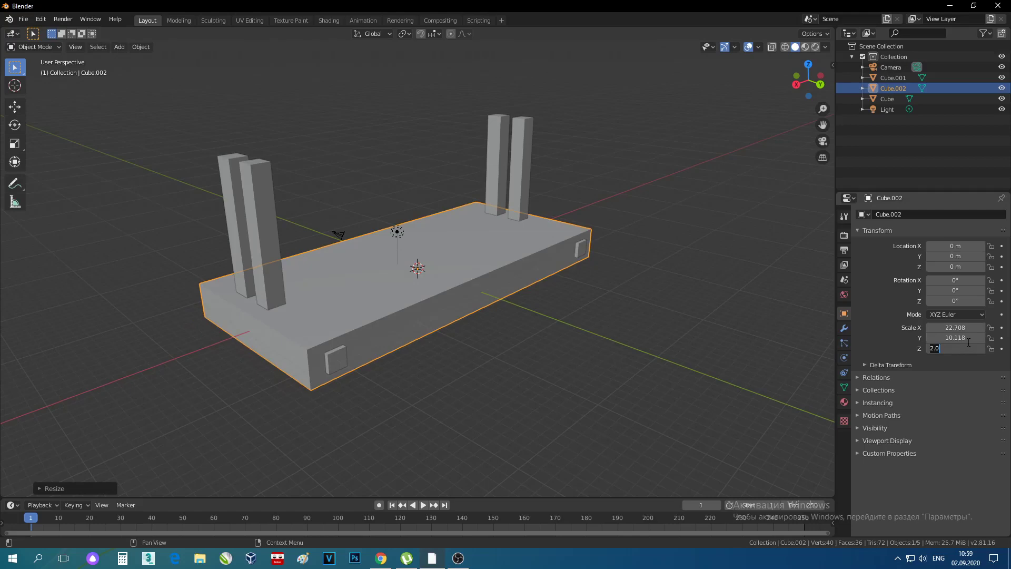
{"action": "type", "text": "1"}
{"action": "key", "text": "Return"}
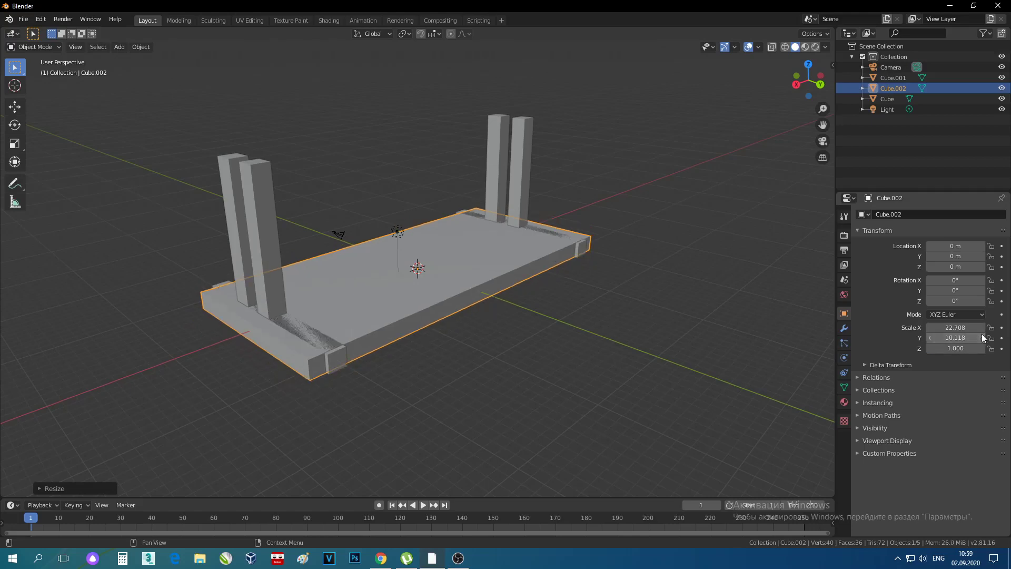
Step: Raise the tabletop to a Z location of 16 m so it rests on the stands, and deselect it
{"action": "middle_click_drag", "start_coordinate": [589, 313], "coordinate": [662, 331]}
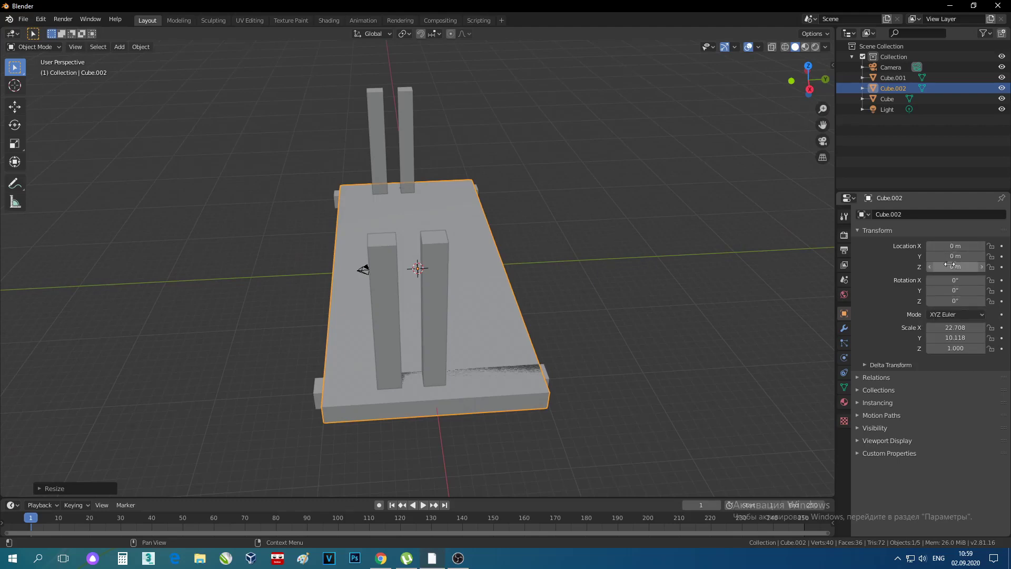
{"action": "left_click_drag", "start_coordinate": [948, 266], "coordinate": [978, 266]}
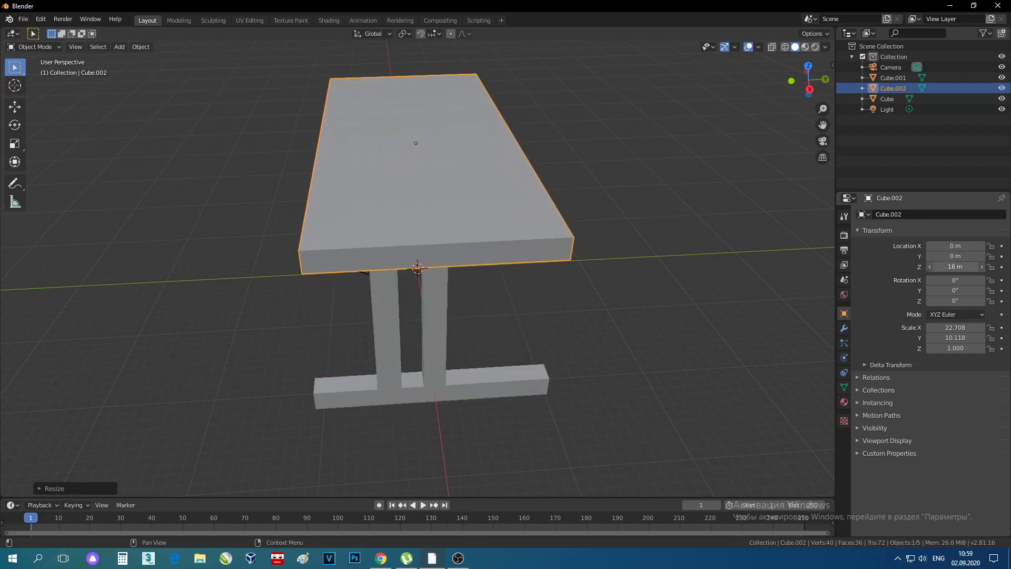
{"action": "left_click", "coordinate": [672, 281]}
{"action": "middle_click_drag", "start_coordinate": [674, 278], "coordinate": [580, 275]}
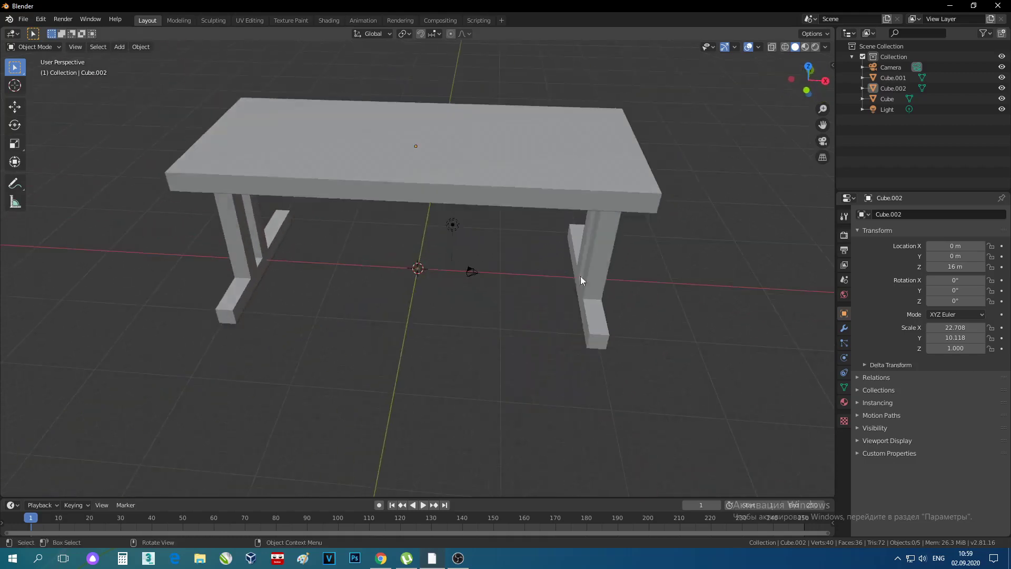
{"action": "middle_click_drag", "start_coordinate": [162, 166], "coordinate": [236, 131]}
Step: Open the tabletop's mesh in the Modeling workspace and add a loop cut across its width, sliding it toward the positive X end
{"action": "left_click", "coordinate": [175, 21]}
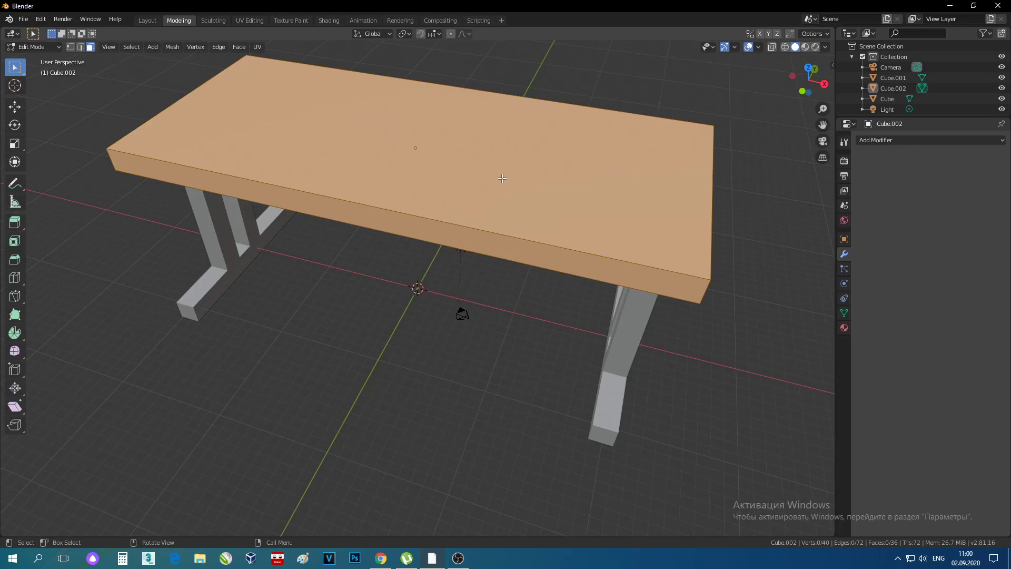
{"action": "key", "text": "ctrl+r"}
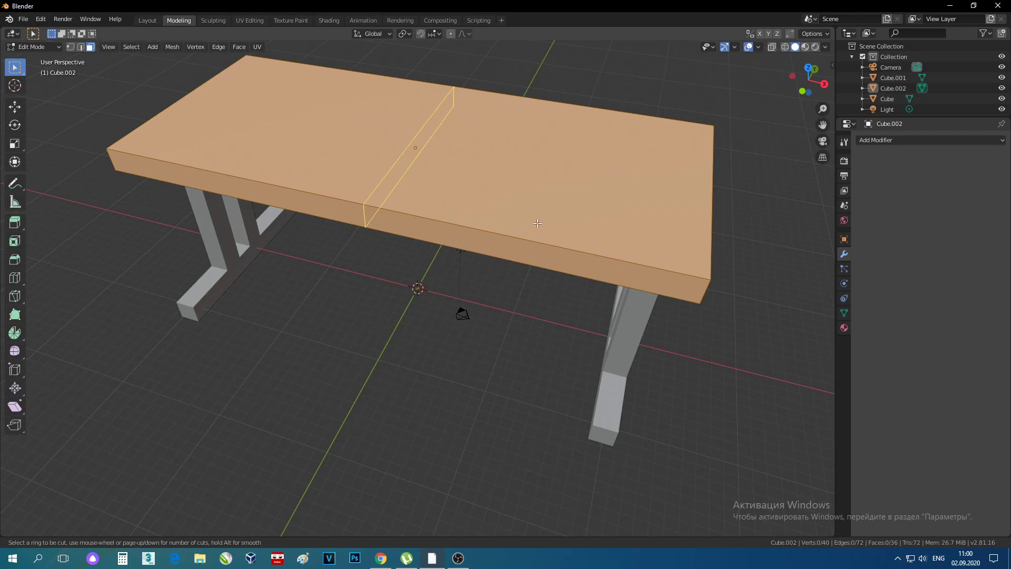
{"action": "left_click", "coordinate": [537, 222]}
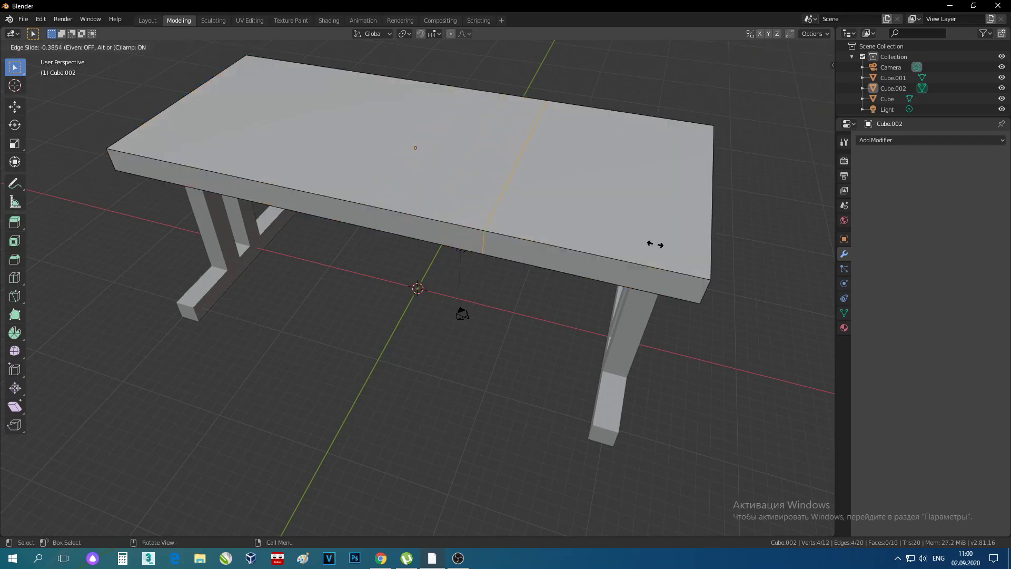